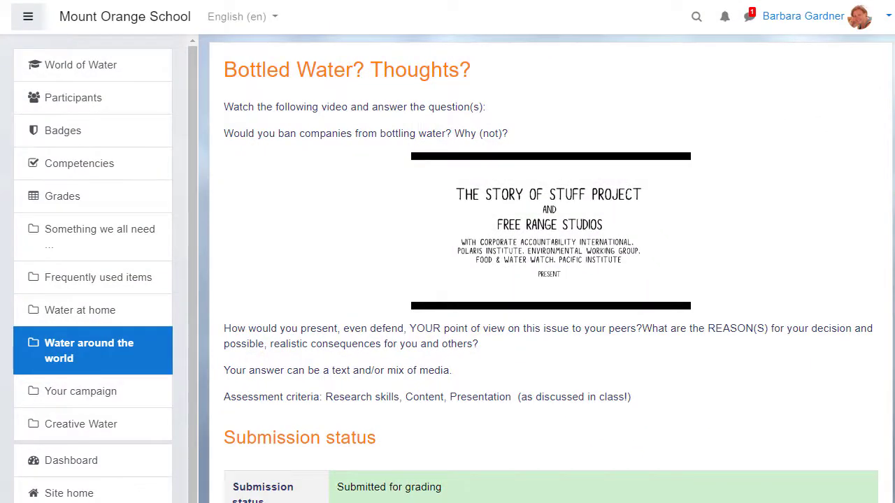
Play the video in the Bottled Water assignment, skip ahead in it, and view the submission status.
{"action": "left_click", "coordinate": [479, 299]}
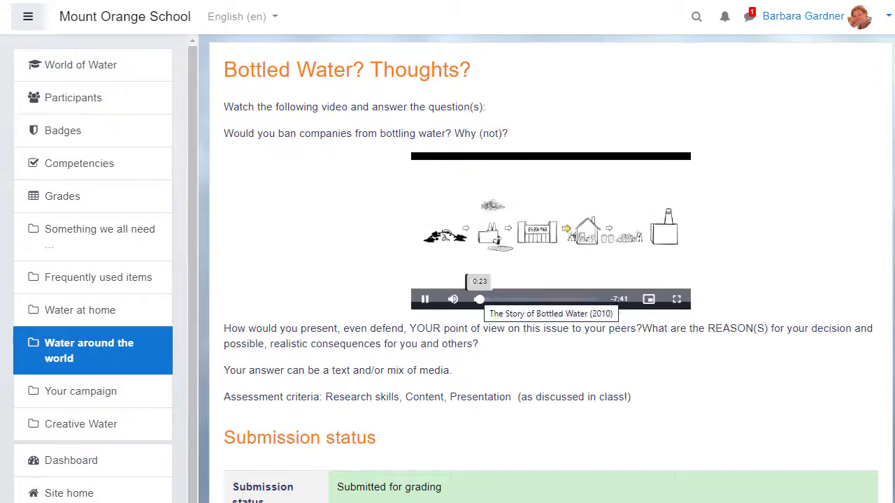
{"action": "left_click_drag", "start_coordinate": [480, 299], "coordinate": [524, 299]}
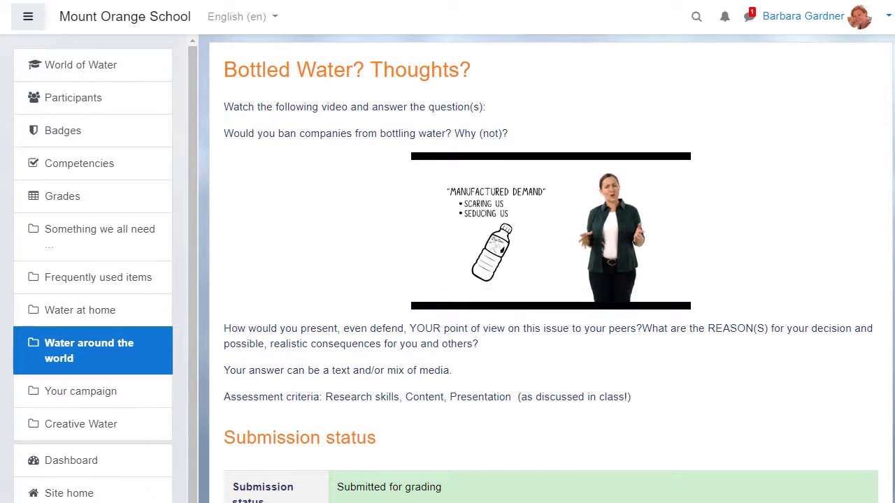
{"action": "scroll", "coordinate": [551, 268], "scroll_direction": "down", "scroll_amount": 1}
{"action": "scroll", "coordinate": [551, 269], "scroll_direction": "down", "scroll_amount": 2}
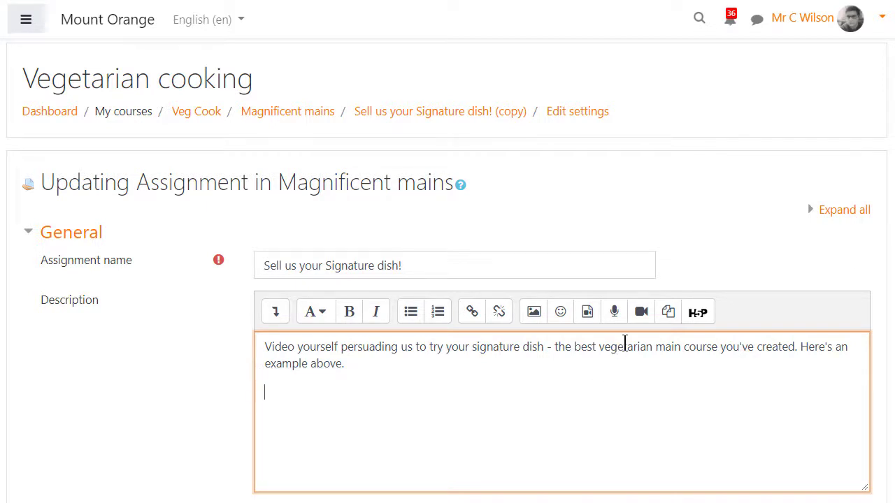
Open the video recording tool for the description of the "Sell us your Signature dish!" assignment.
{"action": "left_click", "coordinate": [640, 312]}
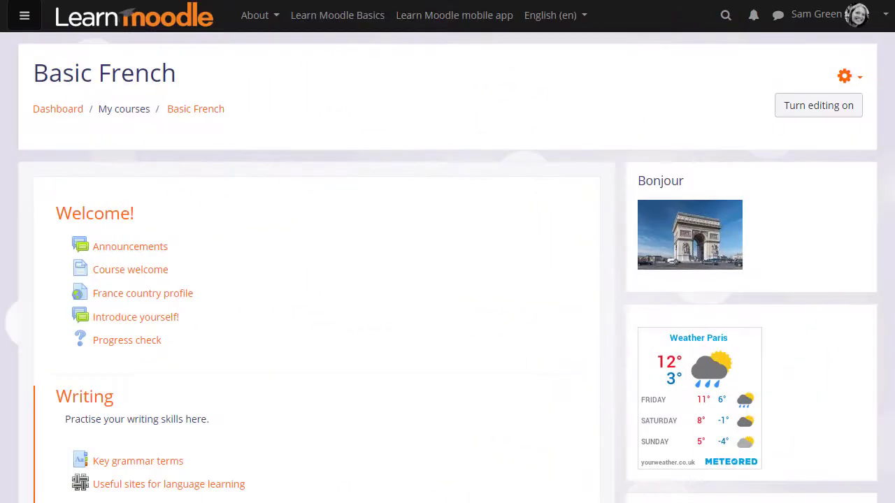
Turn on editing for the Basic French course and add a new Assignment activity to the Writing section.
{"action": "left_click", "coordinate": [806, 106]}
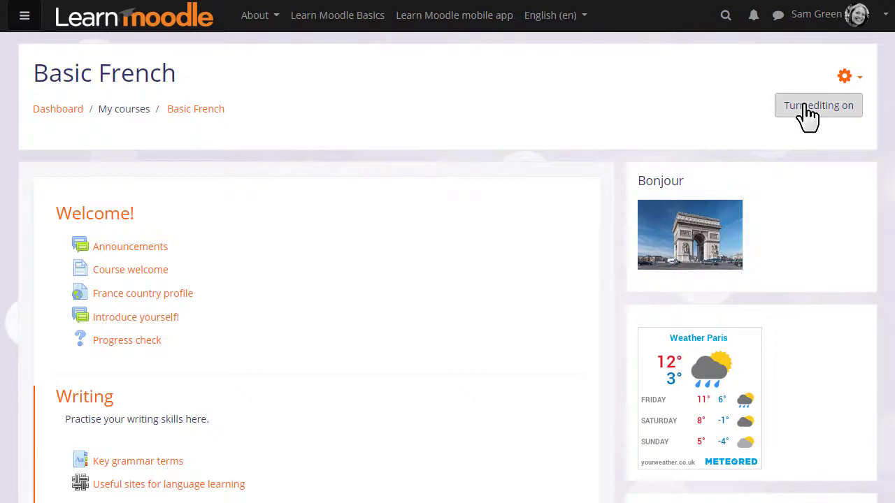
{"action": "scroll", "coordinate": [447, 265], "scroll_direction": "down", "scroll_amount": 2}
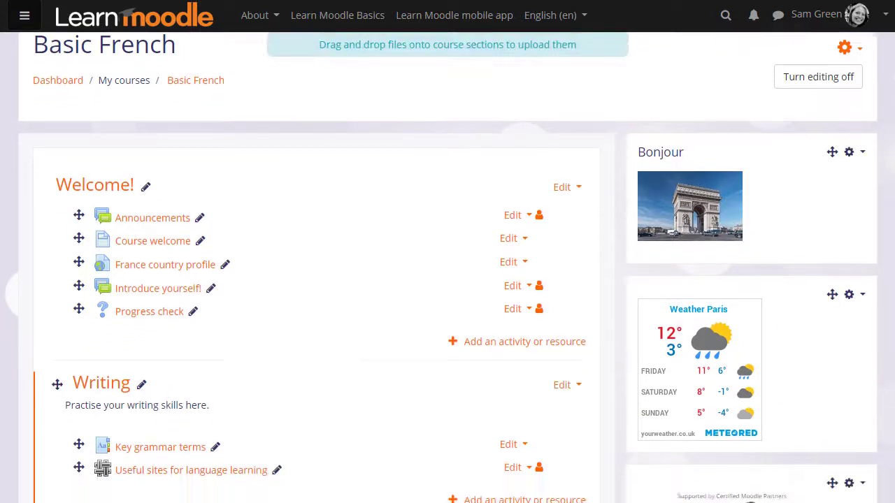
{"action": "scroll", "coordinate": [448, 265], "scroll_direction": "down", "scroll_amount": 1}
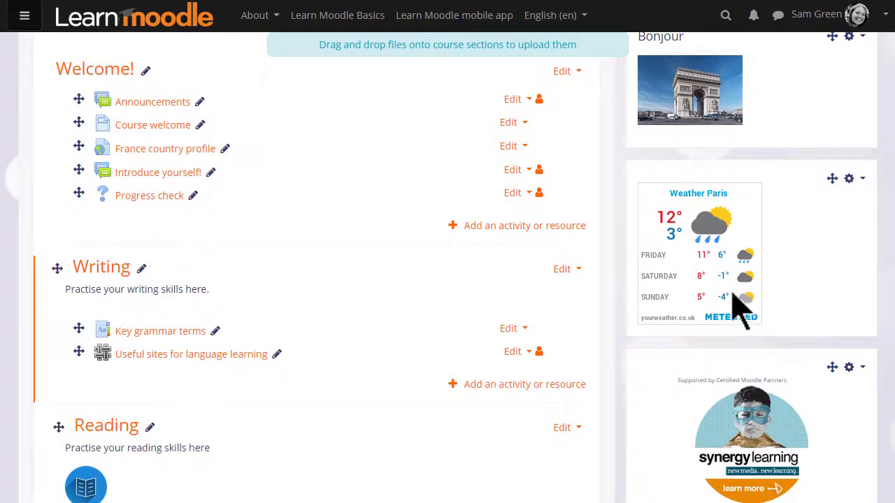
{"action": "left_click", "coordinate": [577, 396]}
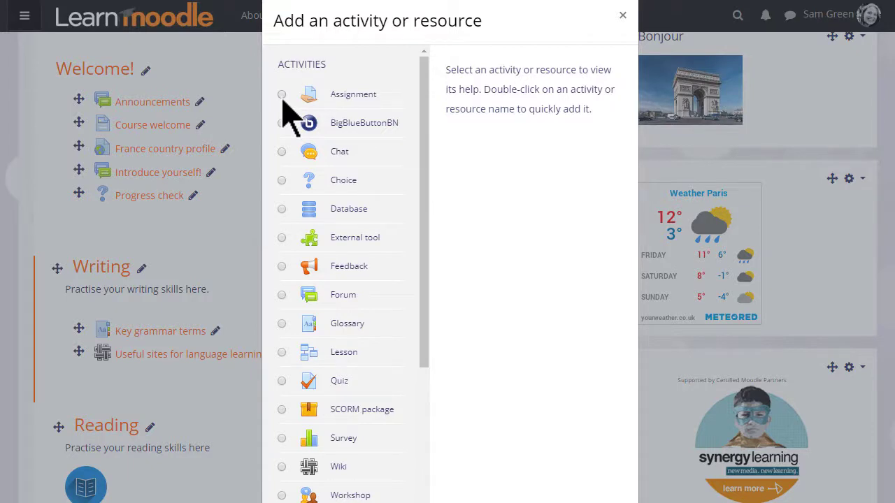
{"action": "left_click", "coordinate": [281, 94]}
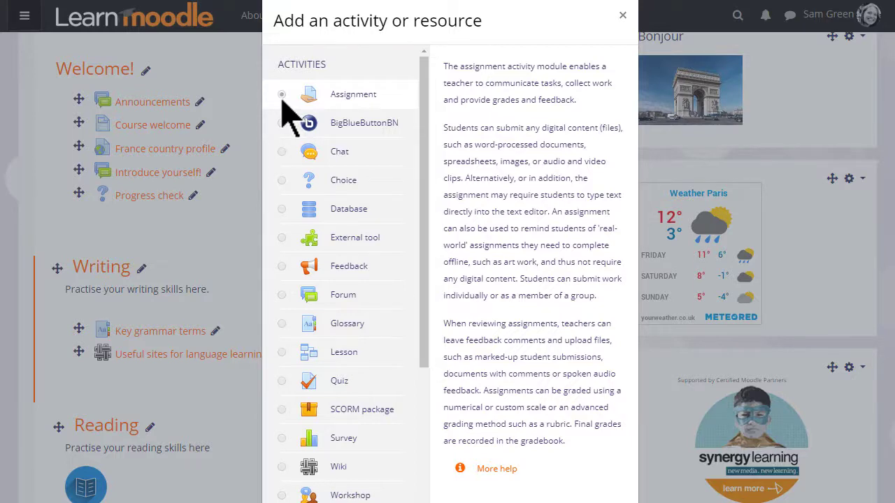
{"action": "double_click", "coordinate": [283, 96]}
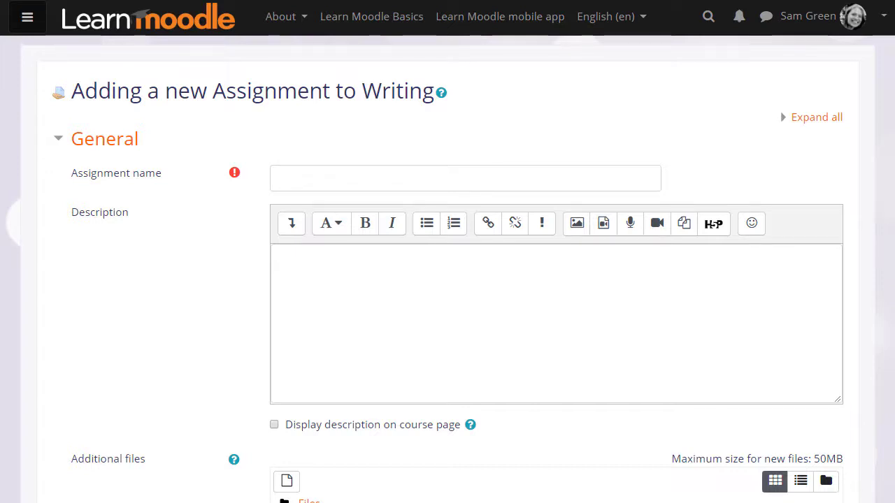
Name the assignment "Describe your family".
{"action": "left_click", "coordinate": [465, 178]}
{"action": "type", "text": "Descri"}
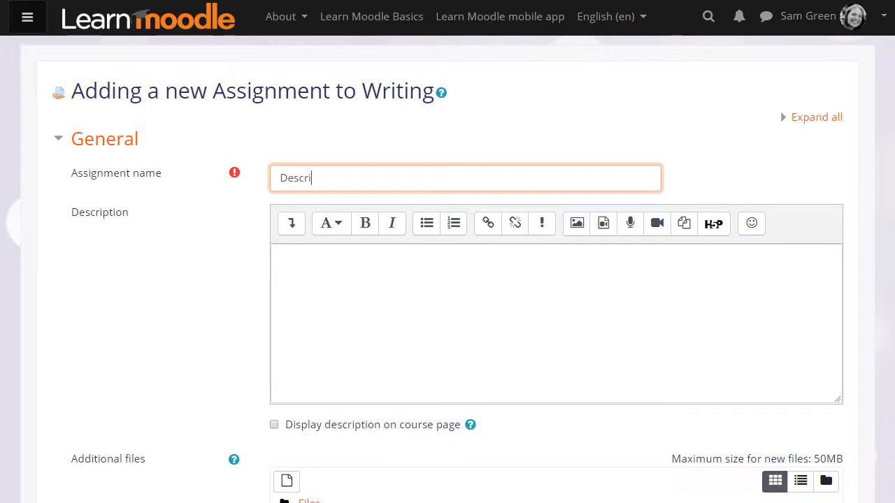
{"action": "type", "text": "be your family"}
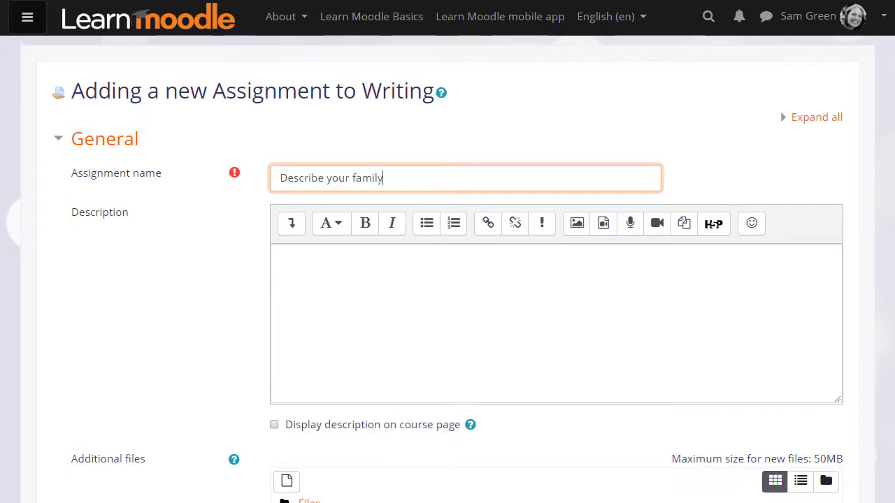
Enter the assignment description "Describe your family in around 200 words, using the vocabulary we have studied.".
{"action": "left_click", "coordinate": [281, 257]}
{"action": "type", "text": "Describe your family in around 200 words, using the v"}
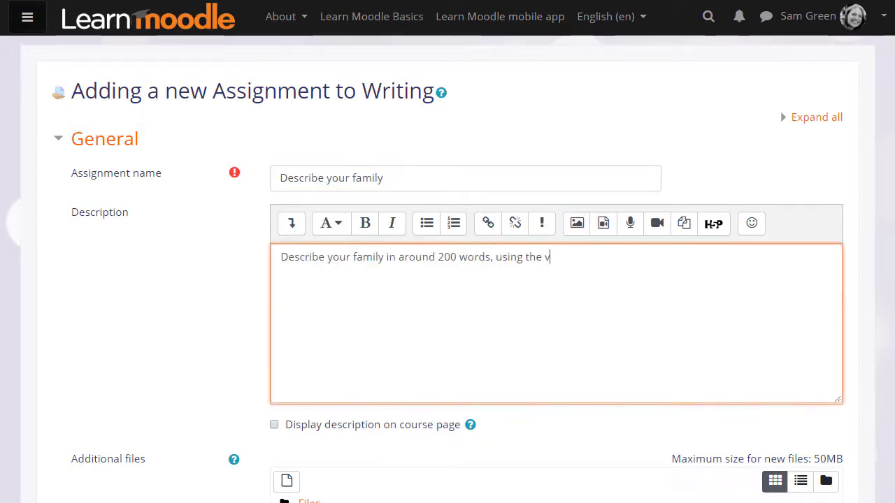
{"action": "type", "text": "ocabulary we "}
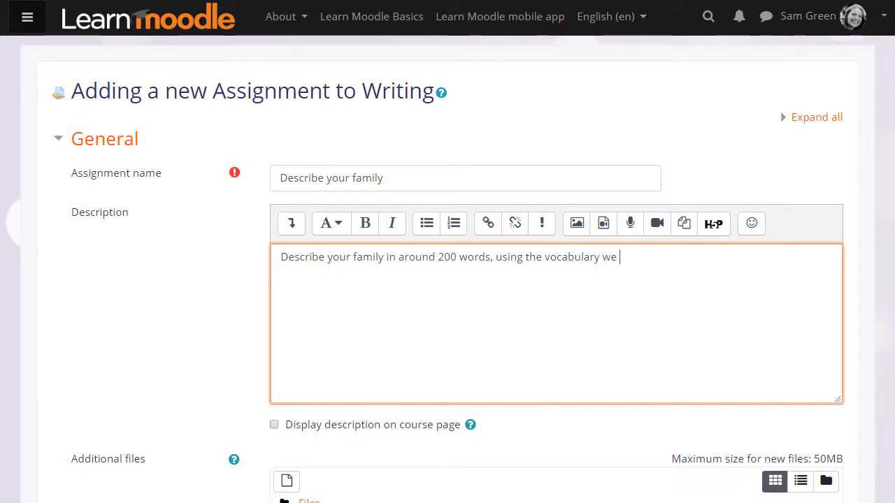
{"action": "type", "text": "have studied."}
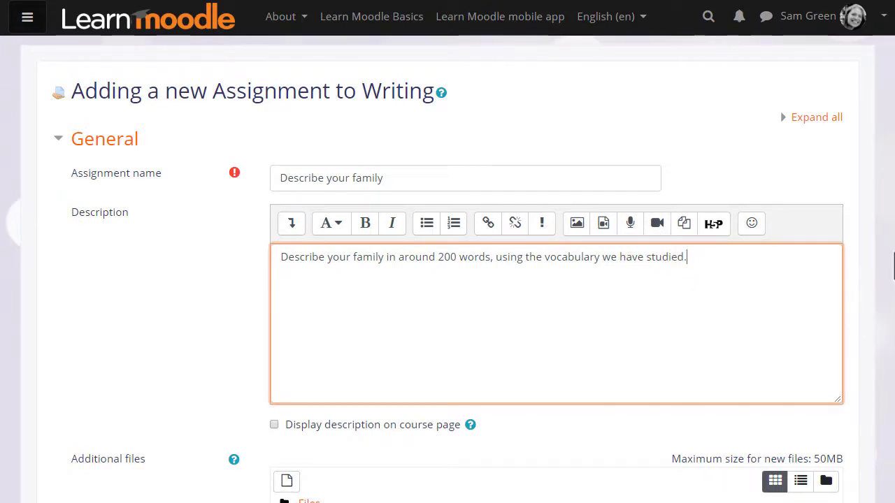
Set the maximum number of uploaded files to 1 in the submission types.
{"action": "scroll", "coordinate": [893, 266], "scroll_direction": "down", "scroll_amount": 1}
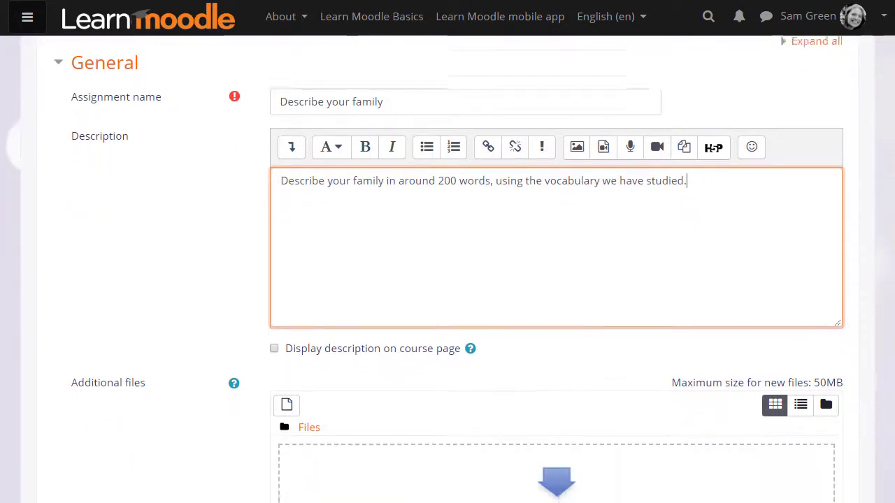
{"action": "scroll", "coordinate": [885, 319], "scroll_direction": "down", "scroll_amount": 3}
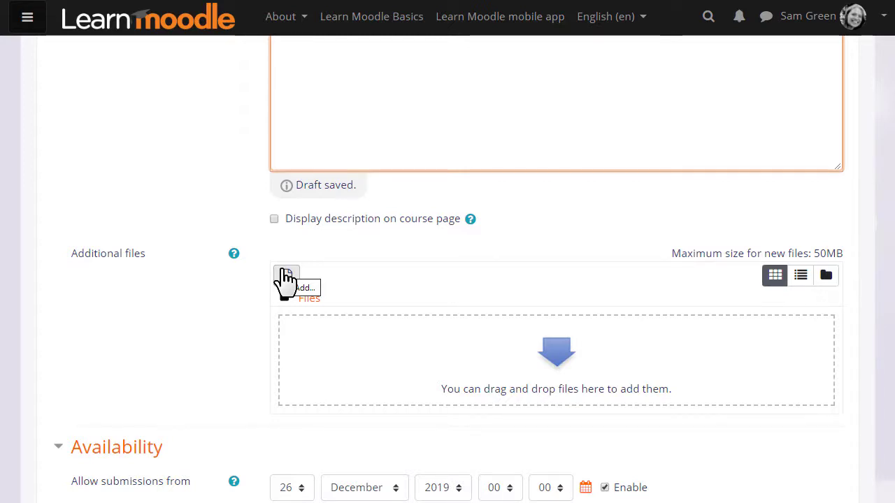
{"action": "scroll", "coordinate": [286, 283], "scroll_direction": "down", "scroll_amount": 3}
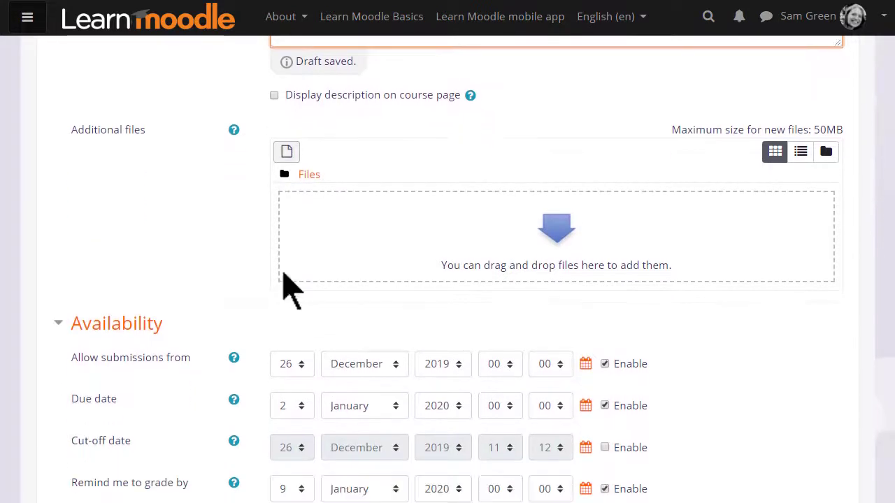
{"action": "scroll", "coordinate": [447, 279], "scroll_direction": "down", "scroll_amount": 1}
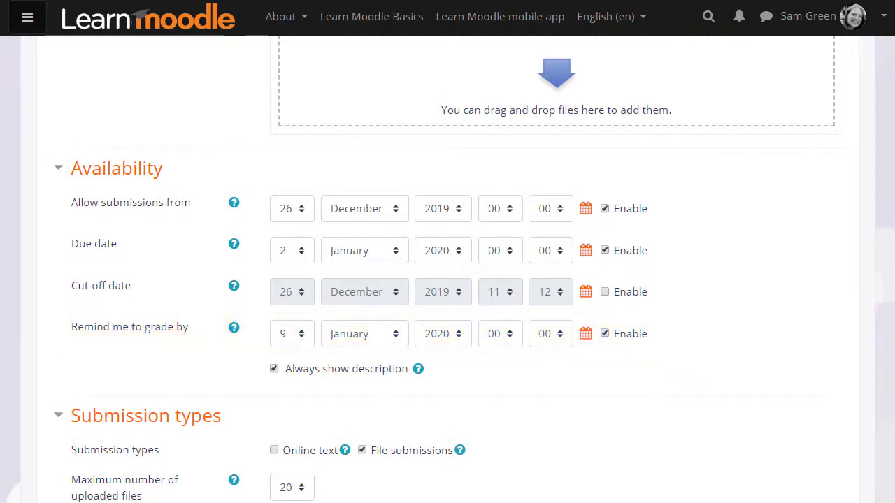
{"action": "scroll", "coordinate": [447, 269], "scroll_direction": "down", "scroll_amount": 5}
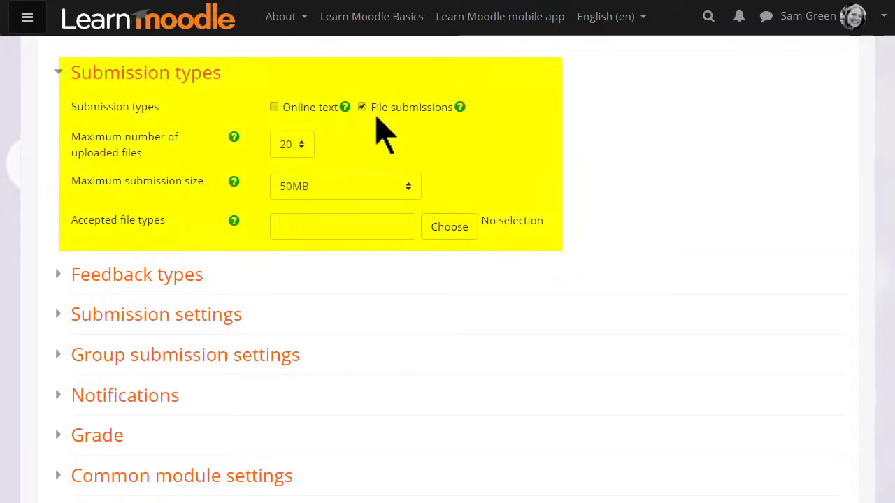
{"action": "left_click", "coordinate": [301, 144]}
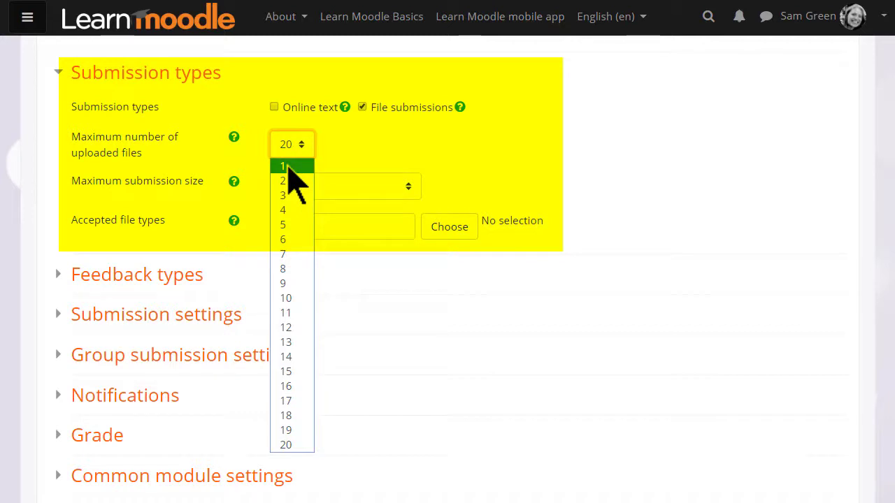
{"action": "left_click", "coordinate": [288, 168]}
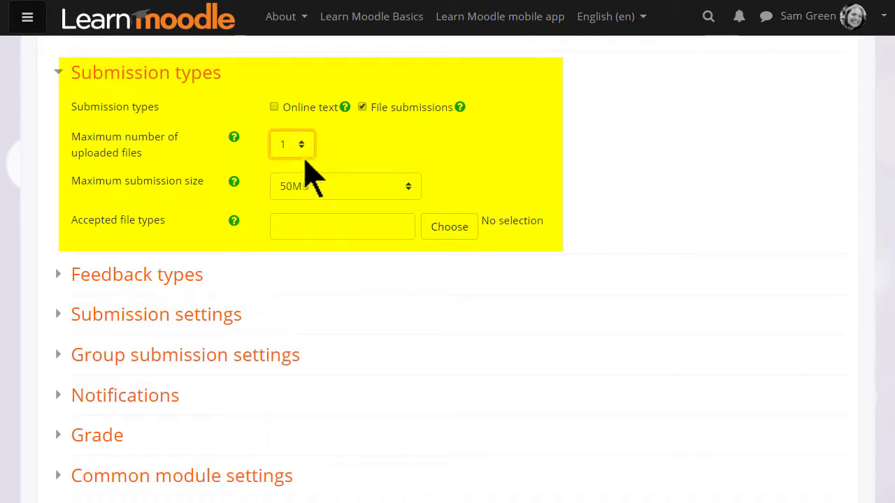
View the available accepted file types for submissions and close the list without selecting any.
{"action": "left_click", "coordinate": [433, 228]}
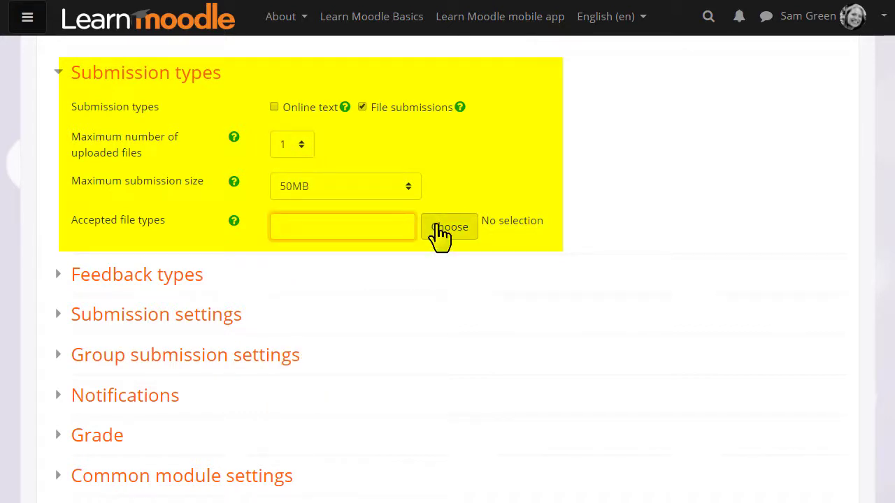
{"action": "left_click", "coordinate": [435, 225]}
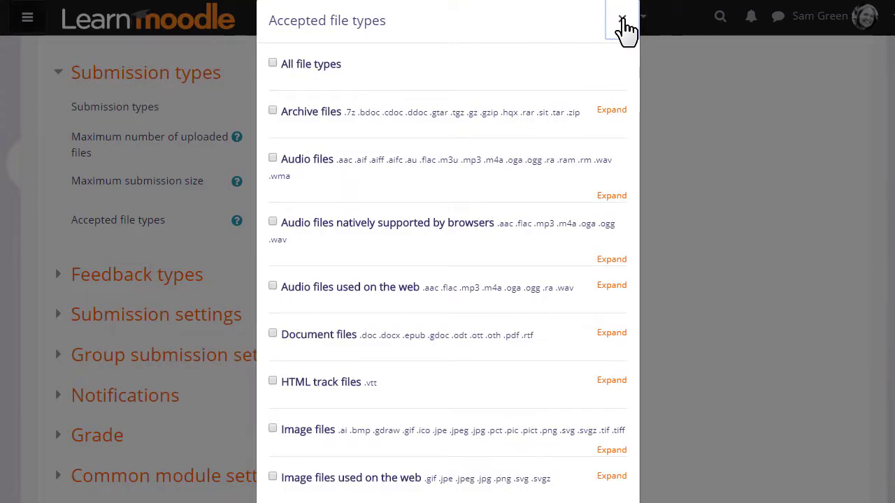
{"action": "left_click", "coordinate": [622, 21]}
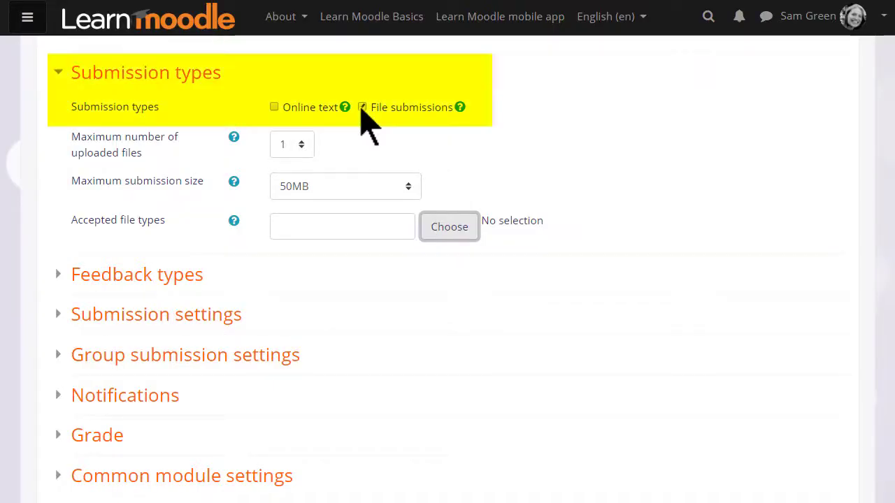
Switch the submission type from file submissions to online text and enable a word limit of 250.
{"action": "left_click", "coordinate": [362, 107]}
{"action": "left_click", "coordinate": [273, 108]}
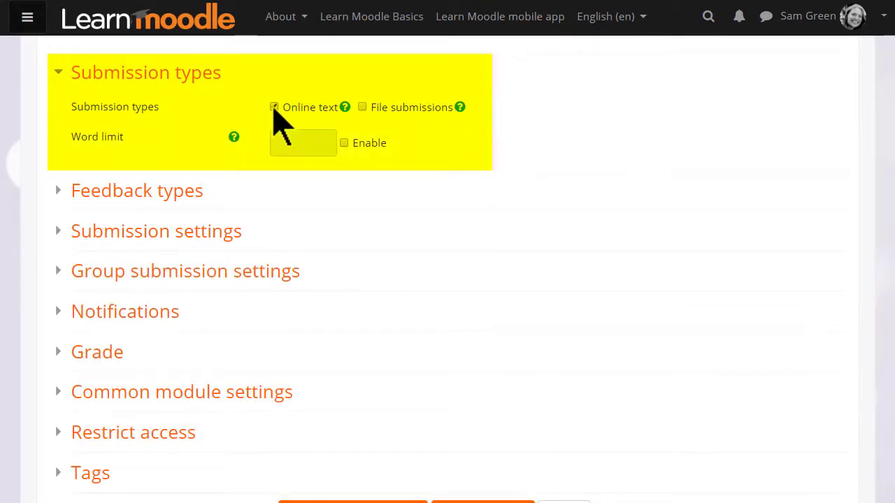
{"action": "left_click", "coordinate": [344, 142]}
{"action": "left_click", "coordinate": [303, 142]}
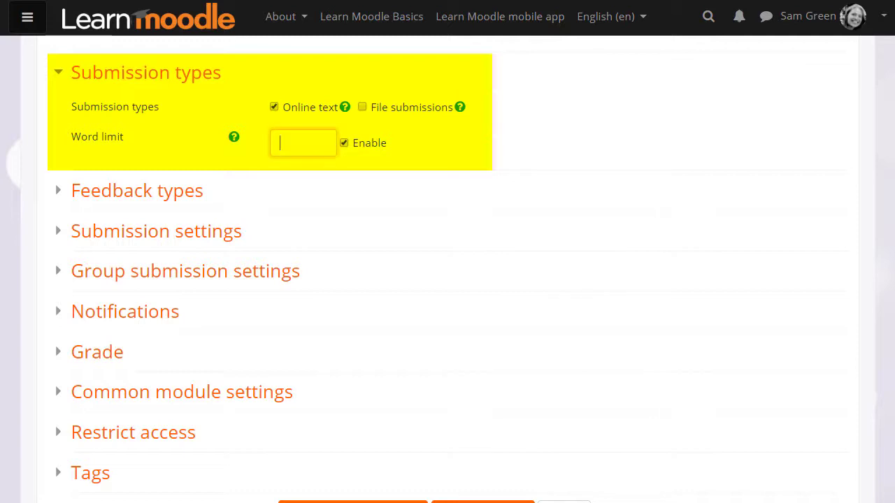
{"action": "type", "text": "250"}
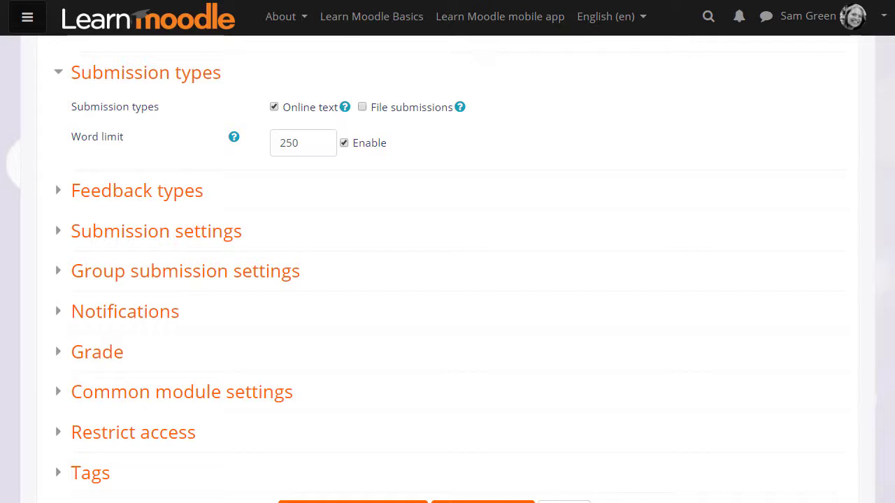
Set Comment inline to Yes in the feedback types and collapse that section.
{"action": "scroll", "coordinate": [447, 279], "scroll_direction": "down", "scroll_amount": 1}
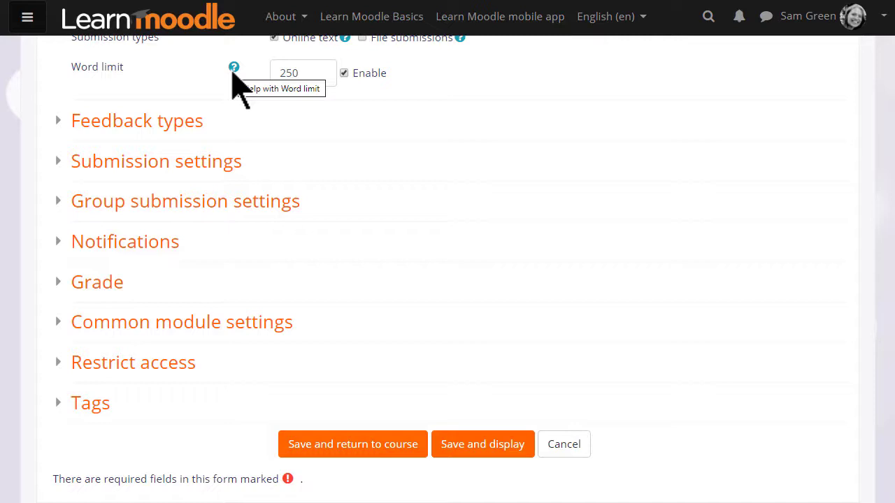
{"action": "left_click", "coordinate": [199, 124]}
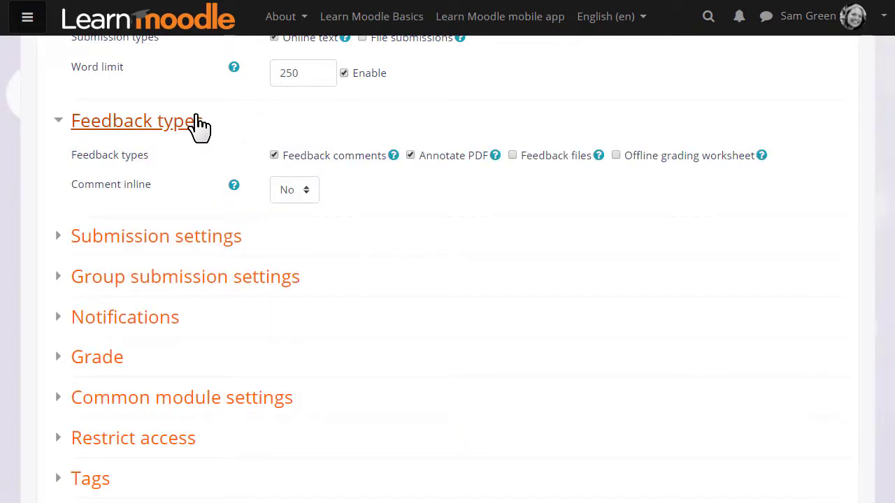
{"action": "left_click", "coordinate": [302, 194]}
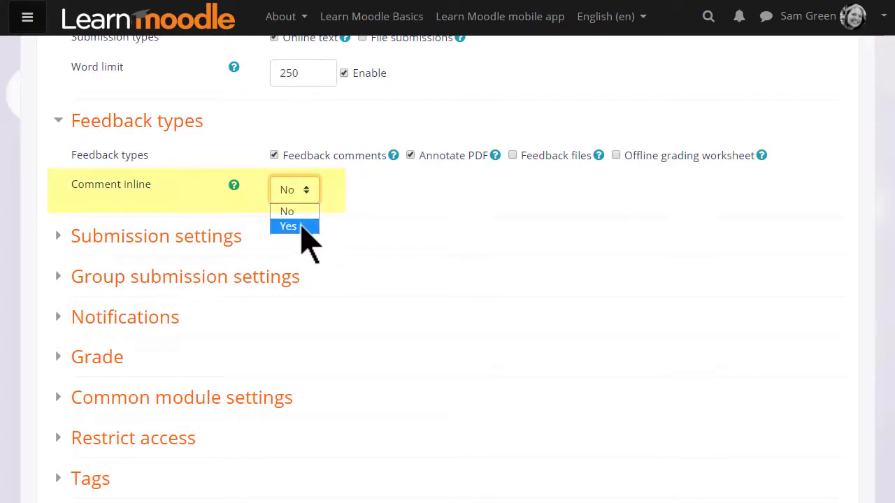
{"action": "left_click", "coordinate": [301, 228]}
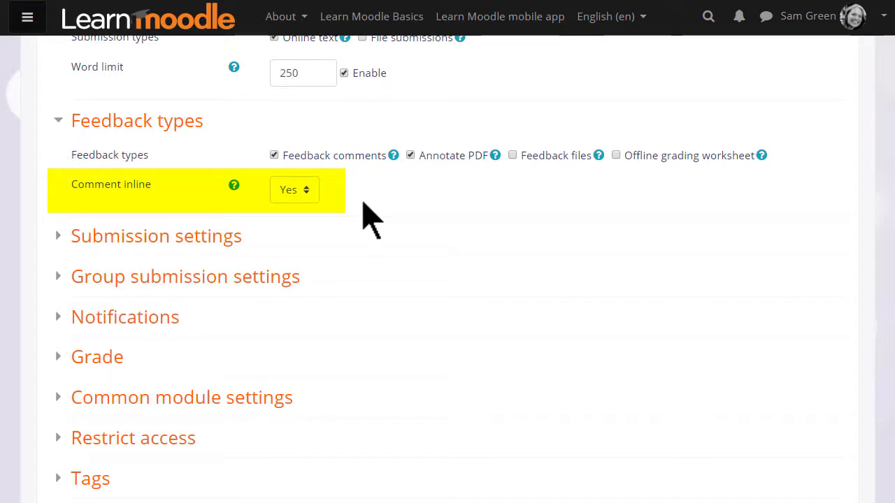
{"action": "left_click", "coordinate": [179, 132]}
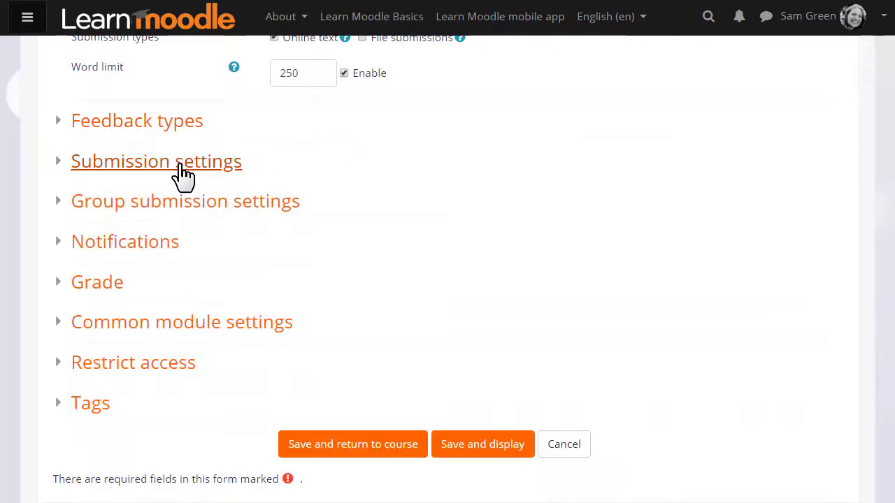
Require that students accept the submission statement in the submission settings, and collapse that section.
{"action": "left_click", "coordinate": [180, 165]}
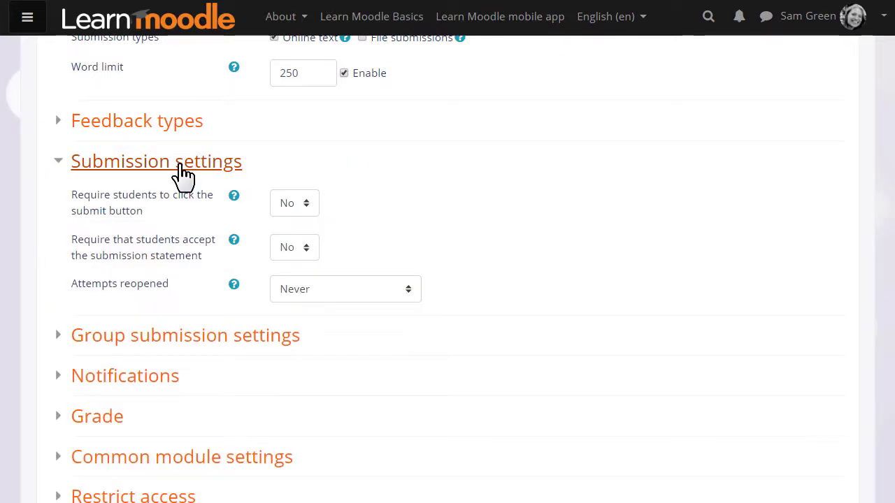
{"action": "left_click", "coordinate": [303, 247]}
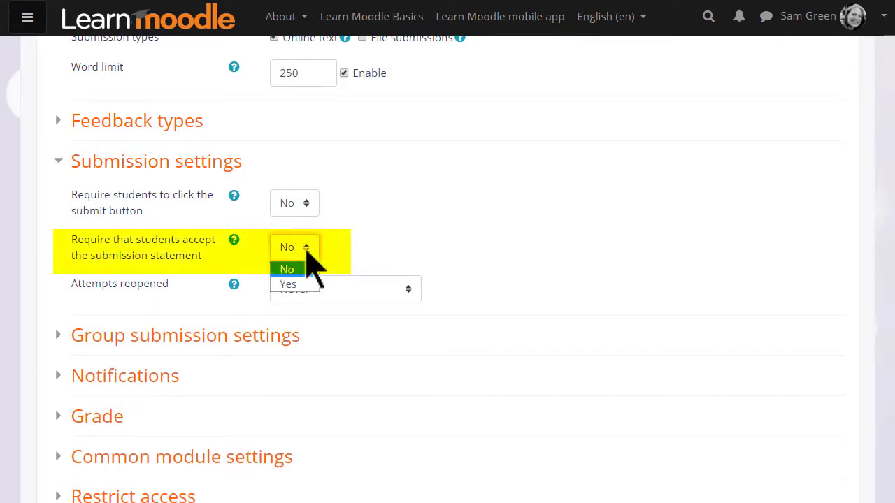
{"action": "left_click", "coordinate": [302, 284]}
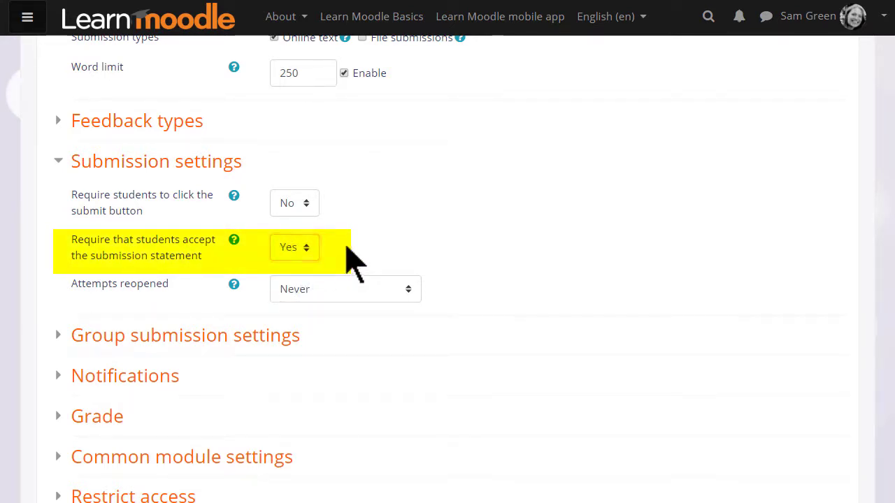
{"action": "left_click", "coordinate": [230, 168]}
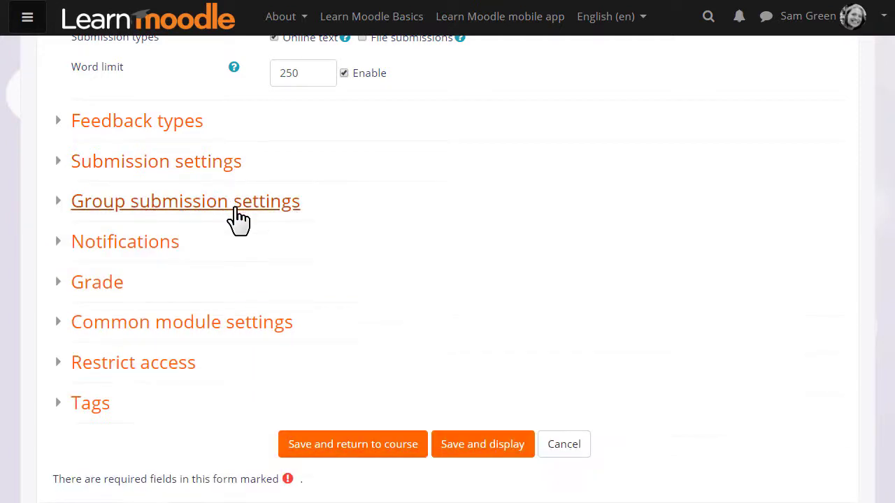
Review the options for students submitting in groups and the notification settings, collapsing each section after viewing it.
{"action": "left_click", "coordinate": [231, 206]}
{"action": "left_click", "coordinate": [305, 245]}
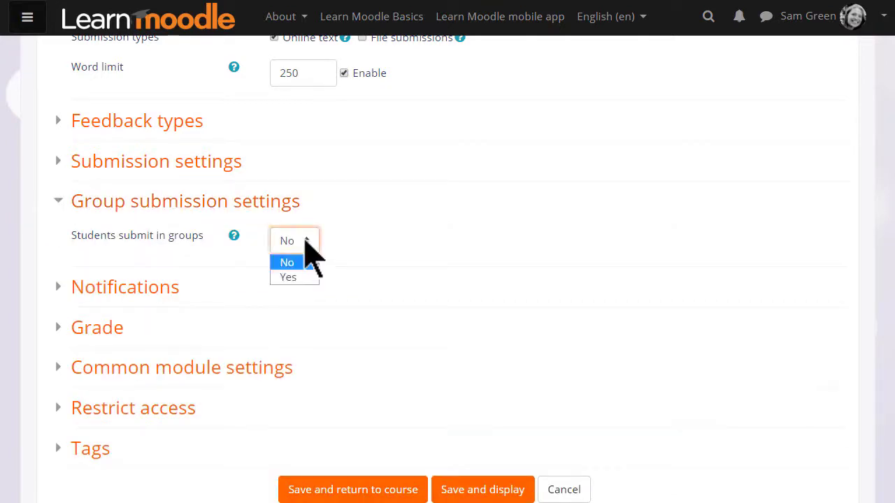
{"action": "left_click", "coordinate": [305, 242]}
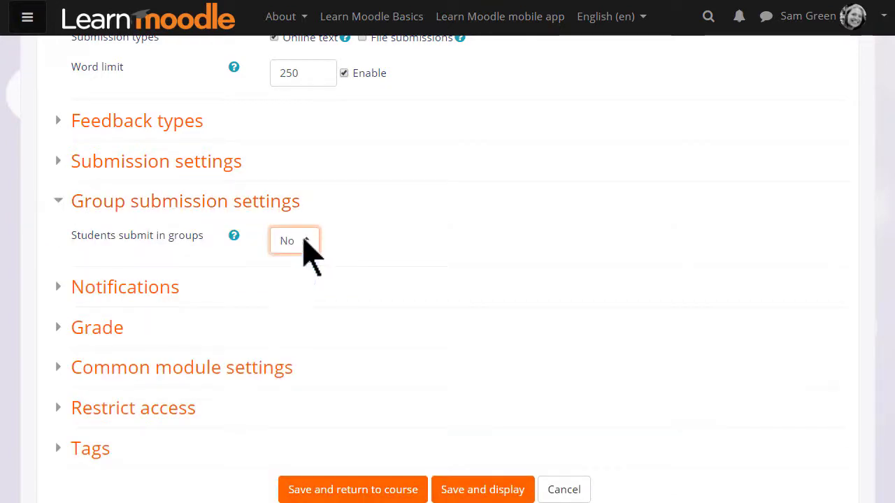
{"action": "left_click", "coordinate": [274, 210]}
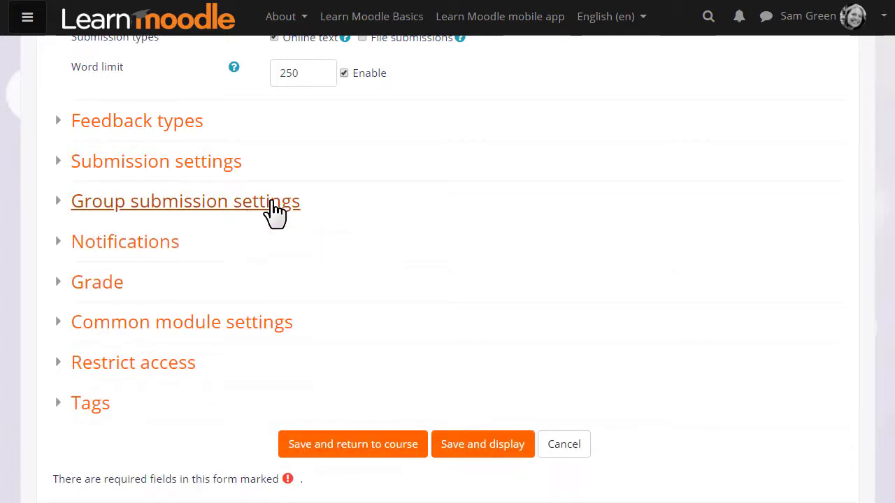
{"action": "left_click", "coordinate": [151, 244]}
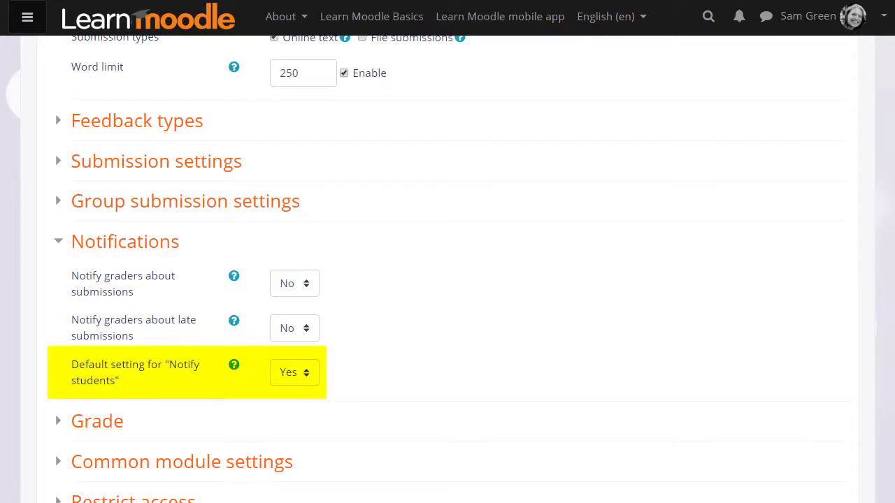
{"action": "left_click", "coordinate": [159, 245]}
Expand the Grade settings and view the available grade types, closing the list without choosing another type.
{"action": "left_click", "coordinate": [111, 283]}
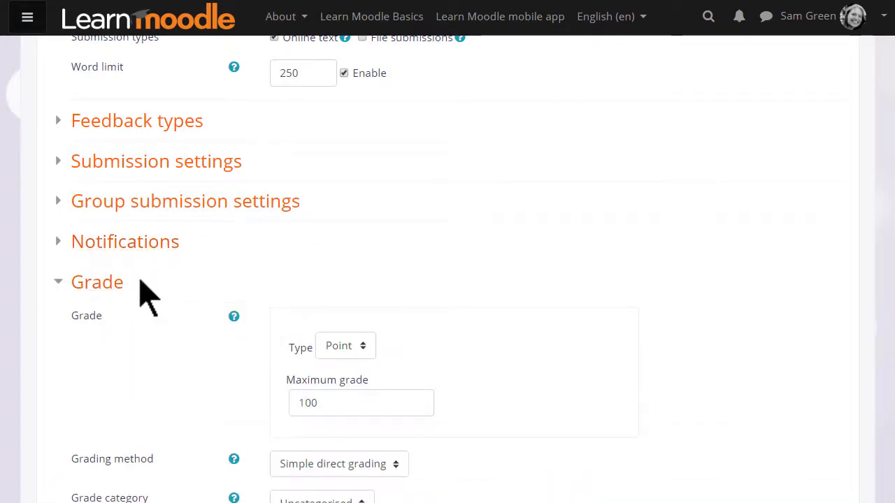
{"action": "scroll", "coordinate": [144, 296], "scroll_direction": "down", "scroll_amount": 2}
{"action": "scroll", "coordinate": [775, 295], "scroll_direction": "down", "scroll_amount": 1}
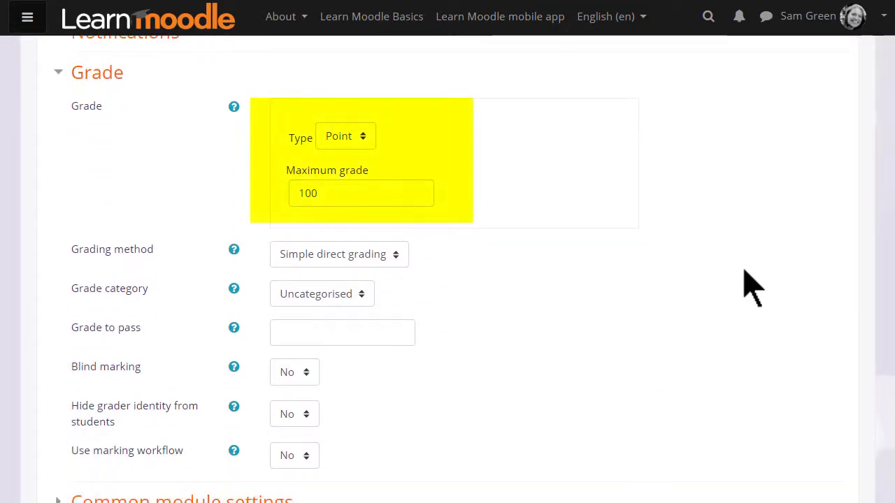
{"action": "left_click", "coordinate": [365, 138]}
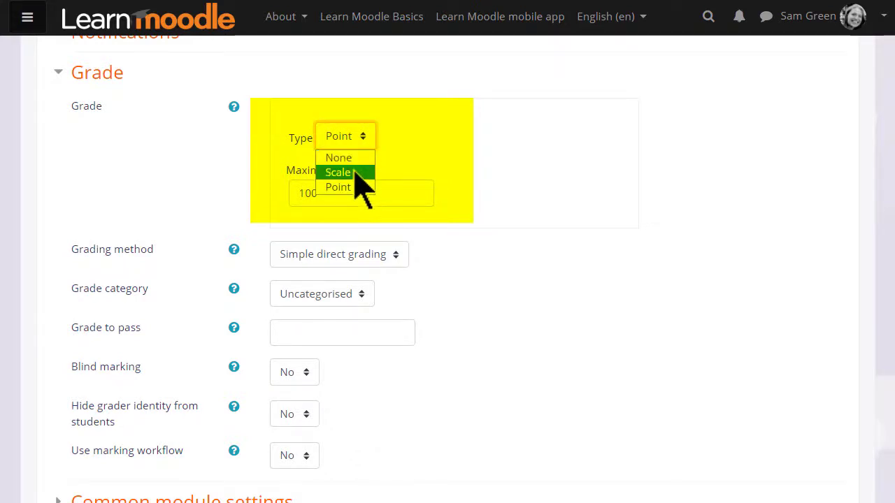
{"action": "left_click", "coordinate": [408, 156]}
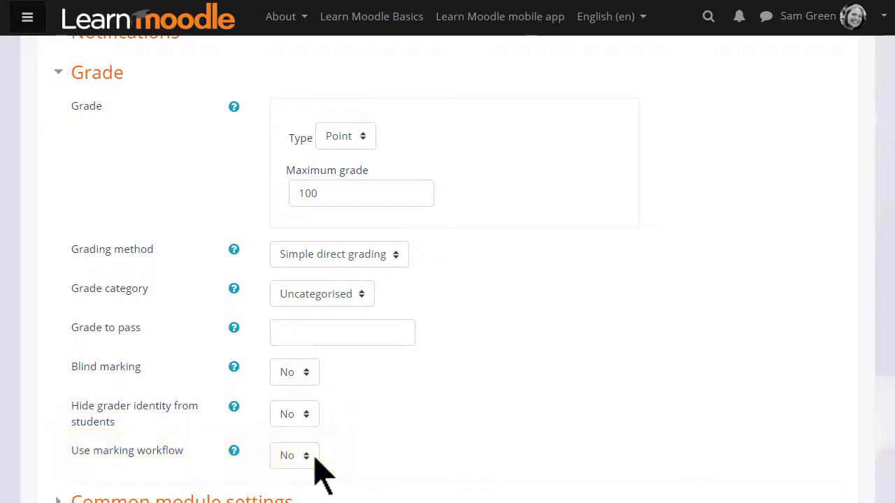
Save the assignment and return to the course.
{"action": "scroll", "coordinate": [318, 476], "scroll_direction": "down", "scroll_amount": 3}
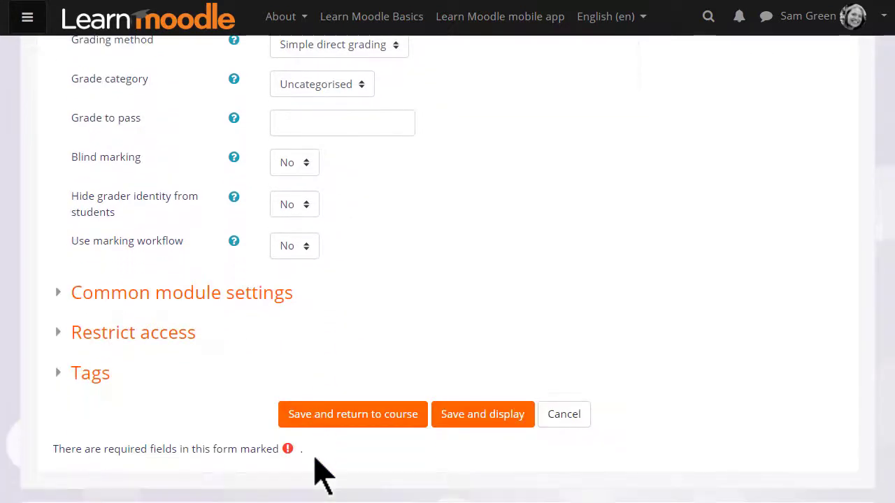
{"action": "left_click", "coordinate": [336, 421]}
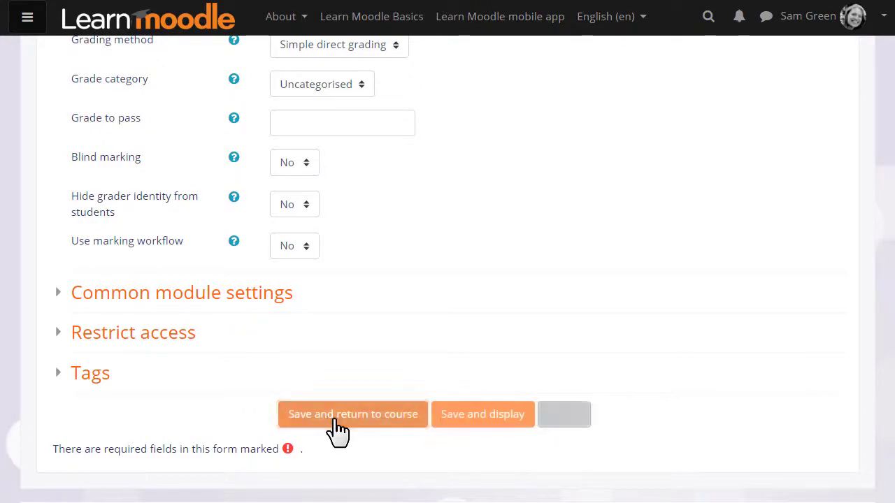